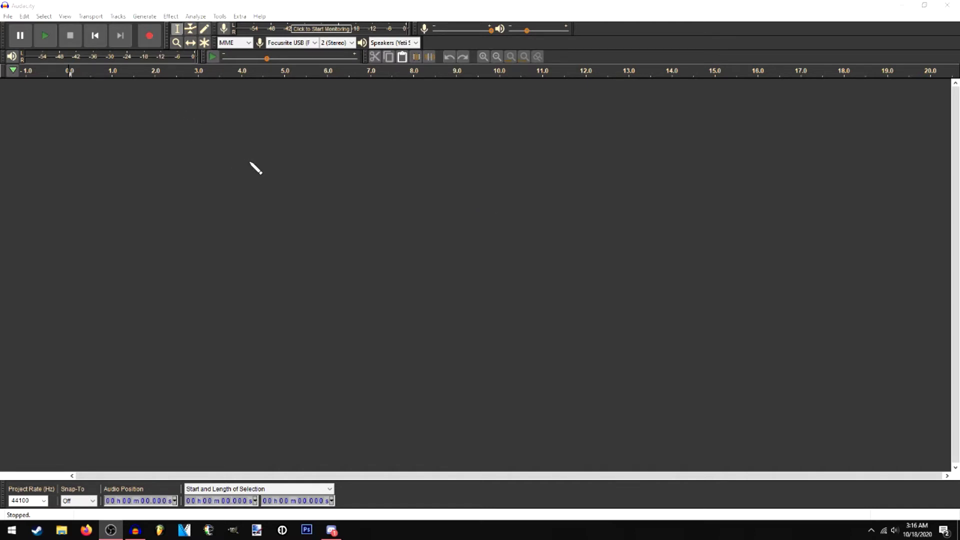
Record a short stereo voice line and cut its leading silence, leaving a 4.9-second clip.
key(r)
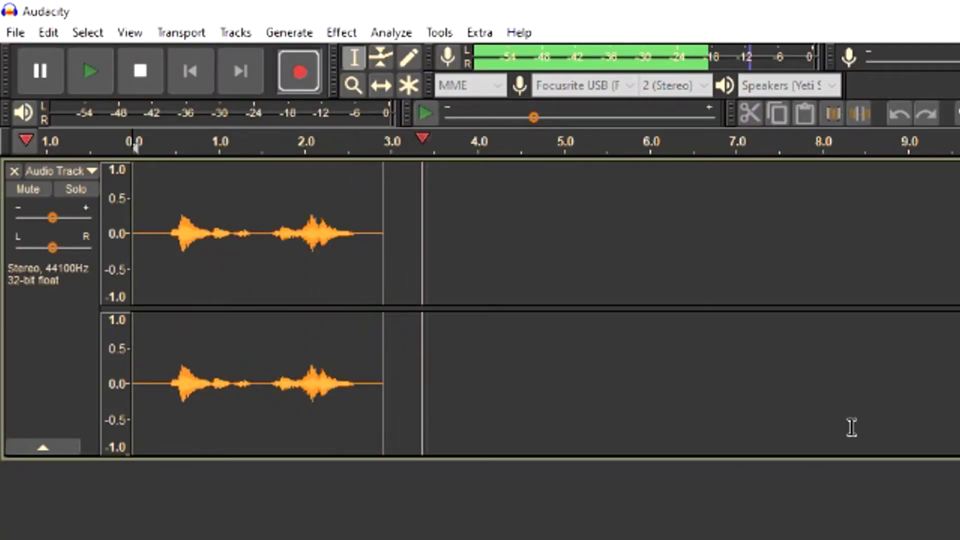
key(space)
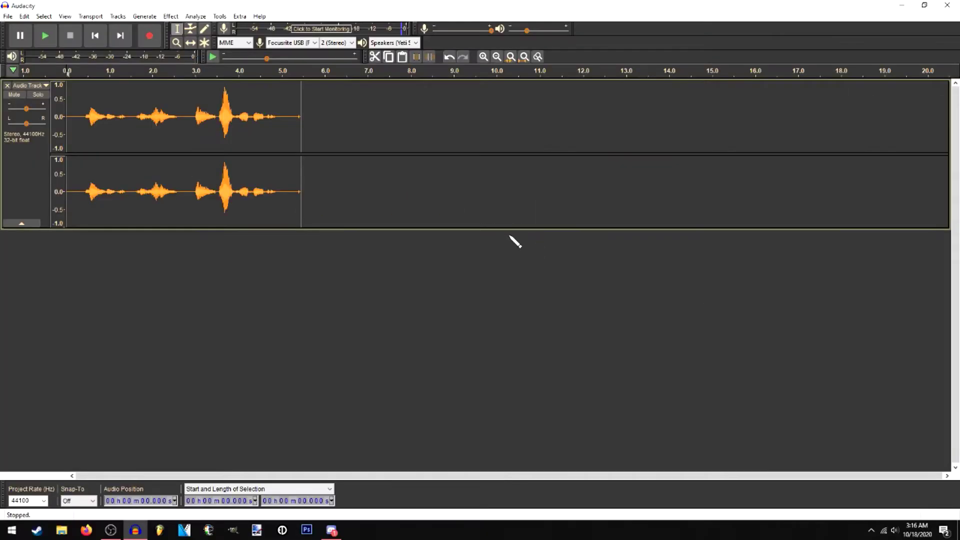
drag(301, 128, 294, 132)
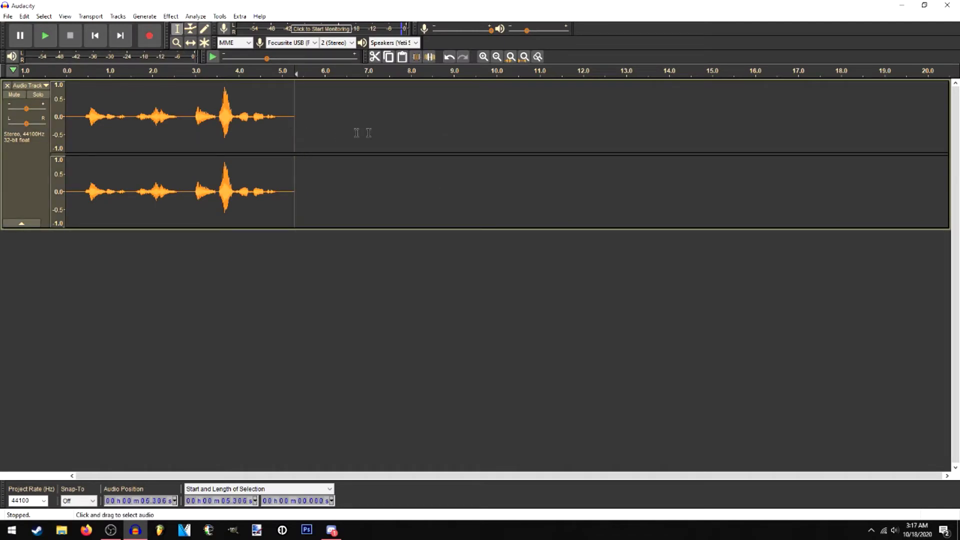
drag(86, 120, 48, 131)
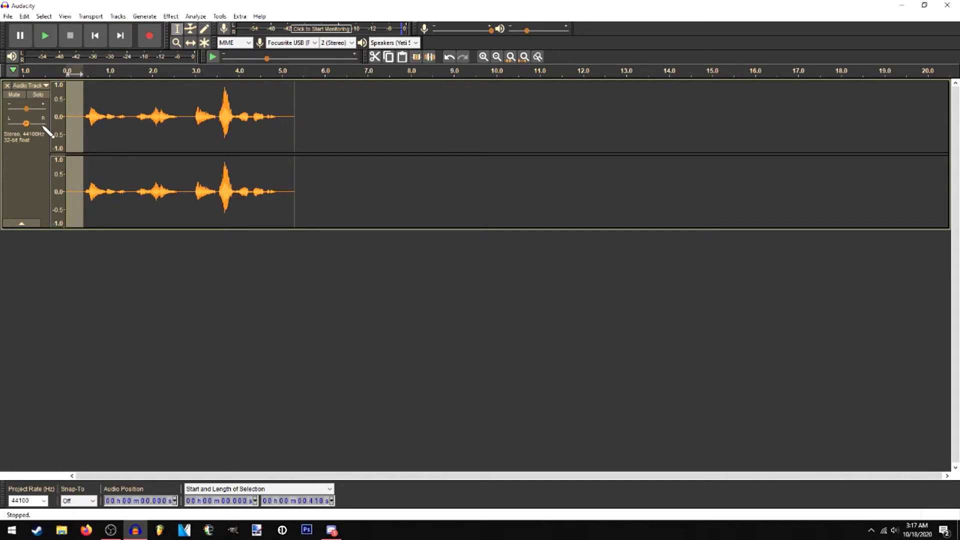
key(Delete)
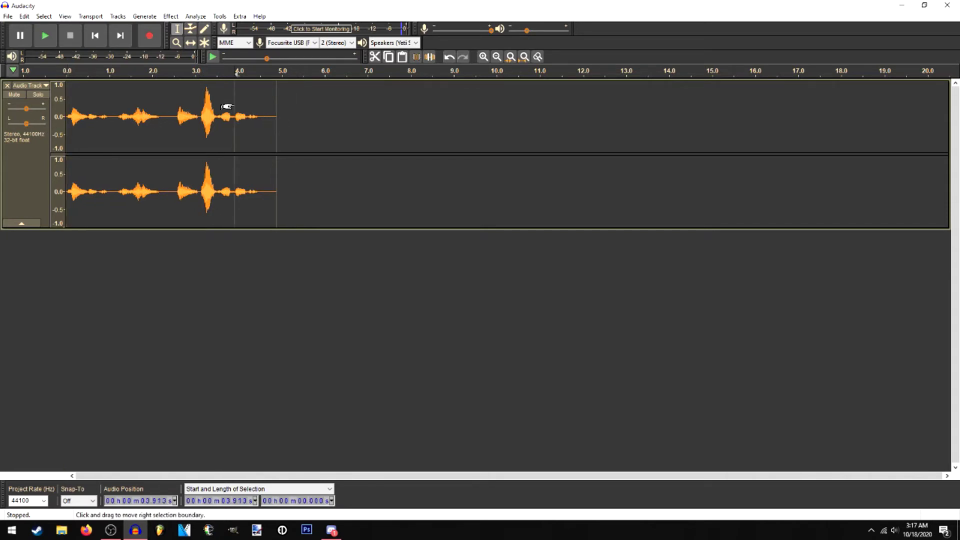
drag(266, 122, 286, 122)
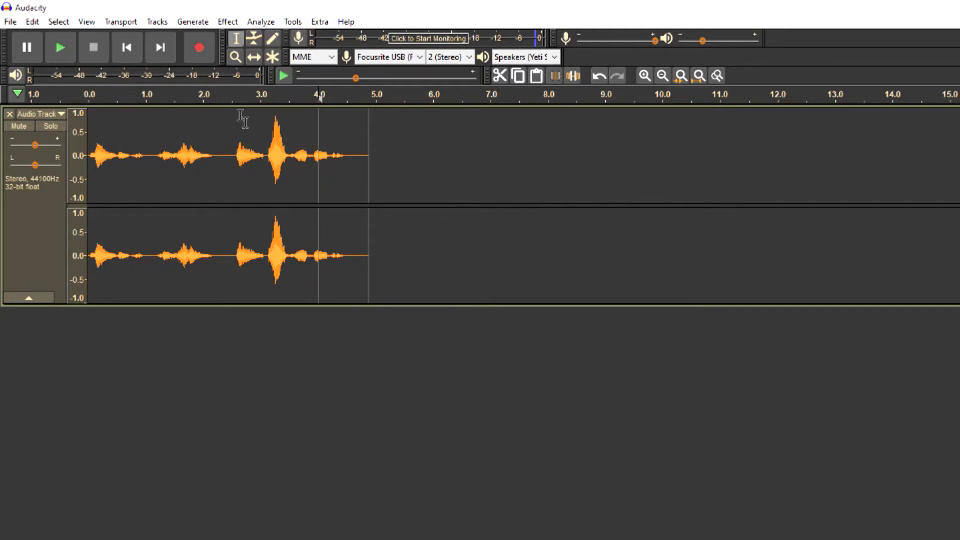
Preview the recording and select the noise-only stretch at the clip's end.
click(215, 93)
key(space)
drag(368, 172, 348, 180)
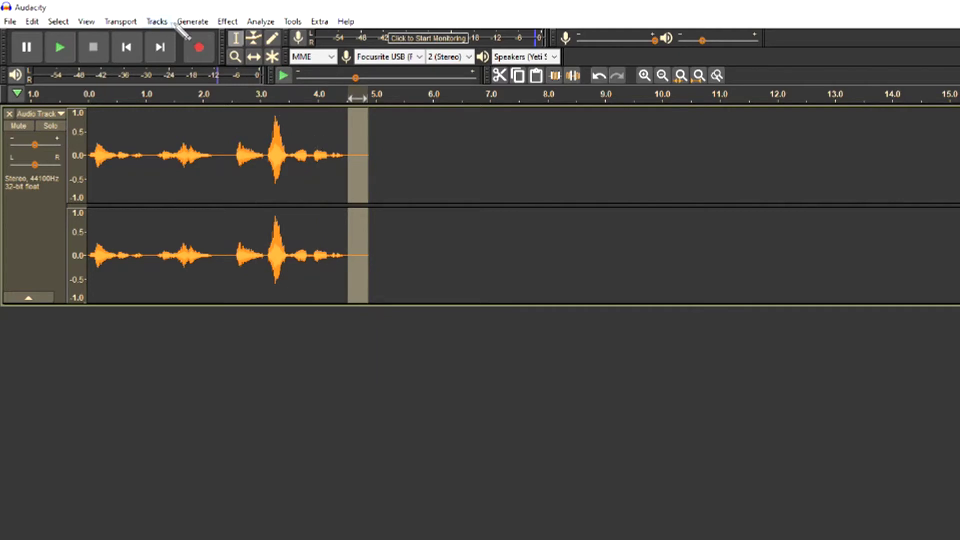
Capture a Noise Reduction noise profile from that quiet tail, then select the whole voice clip.
click(181, 22)
click(227, 22)
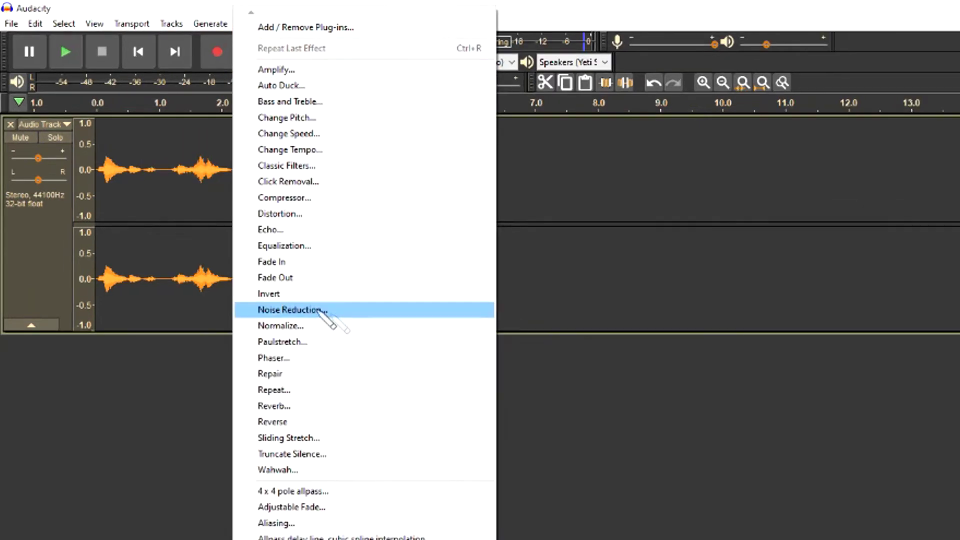
click(290, 310)
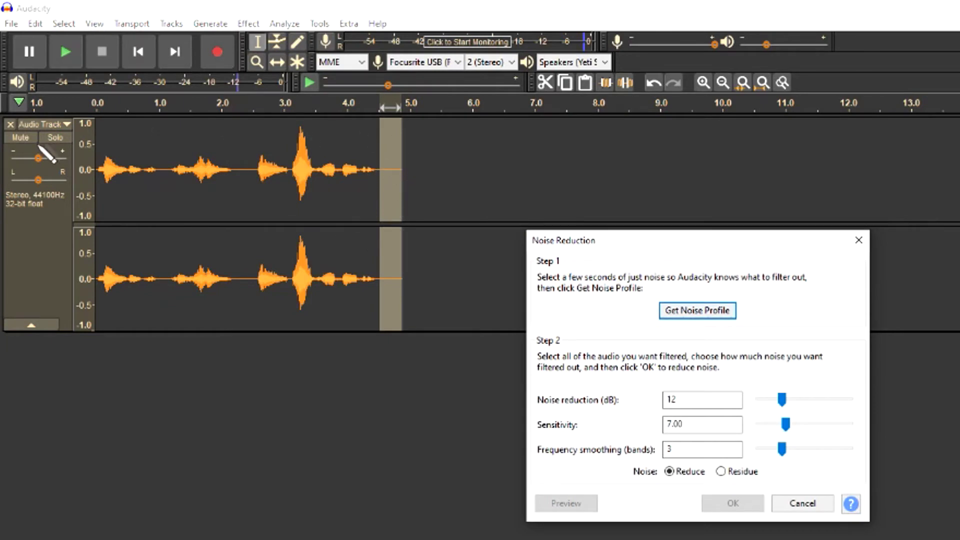
click(726, 313)
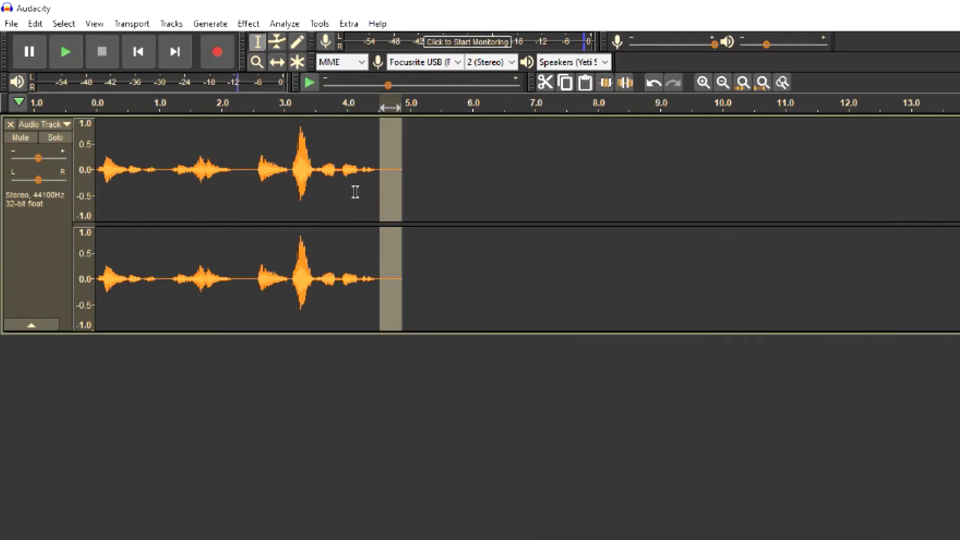
double_click(340, 181)
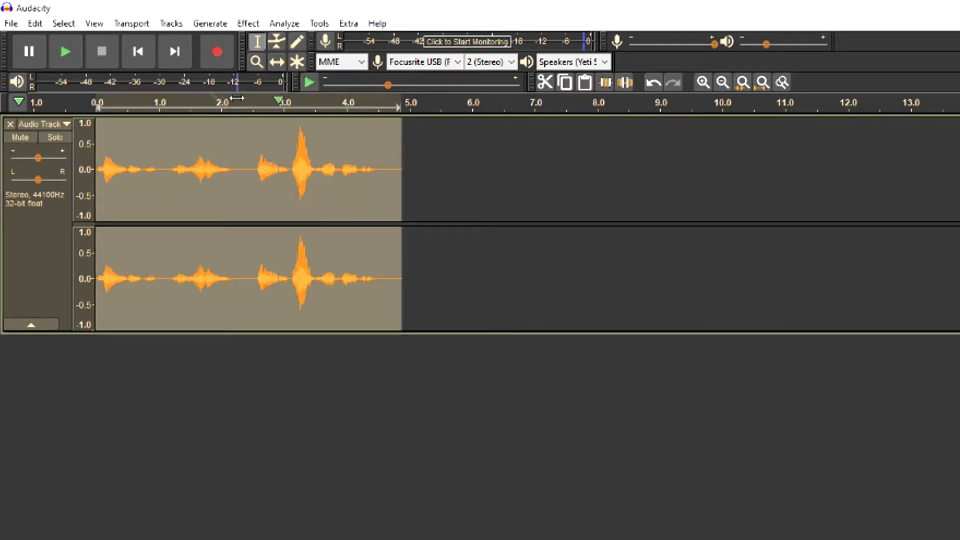
click(253, 25)
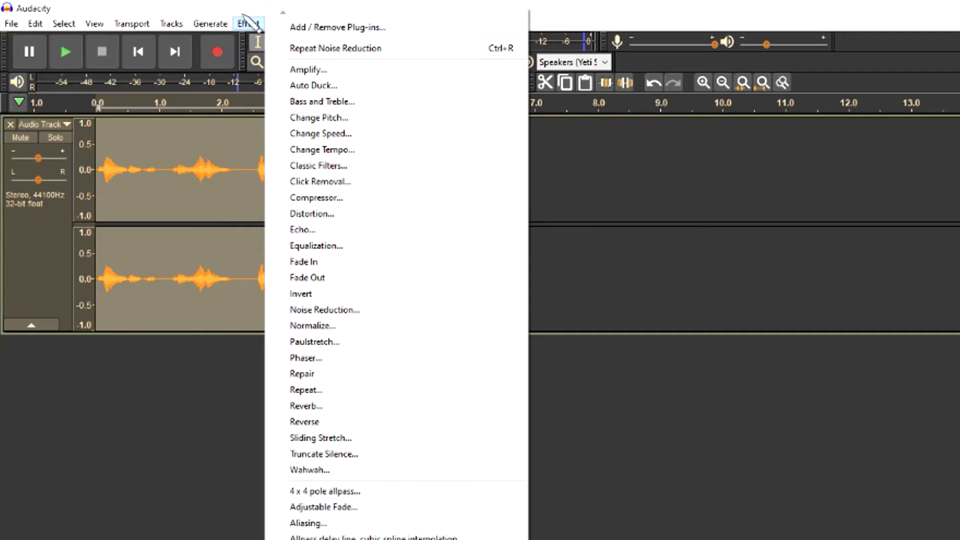
Apply Repeat Noise Reduction to the whole 4.9-second clip and play back the cleaned audio.
click(320, 50)
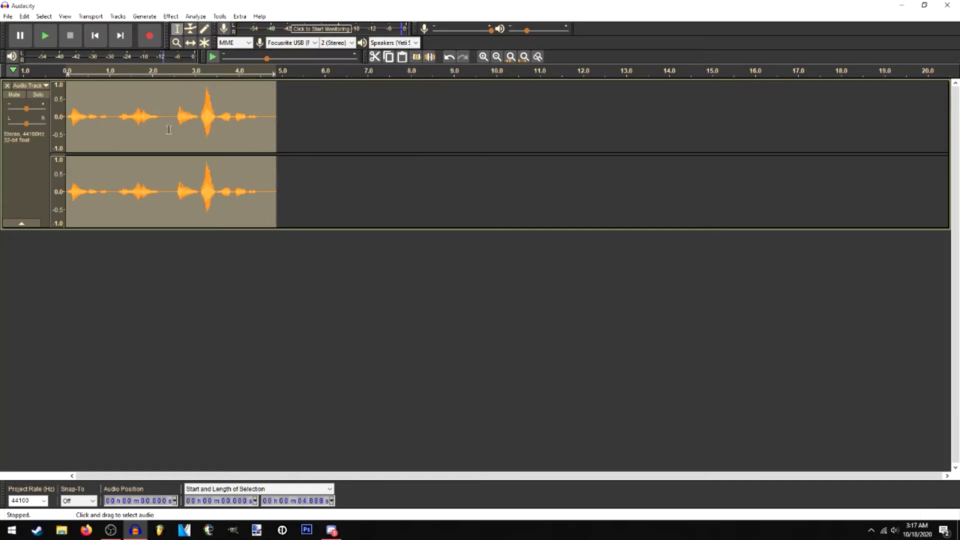
click(43, 38)
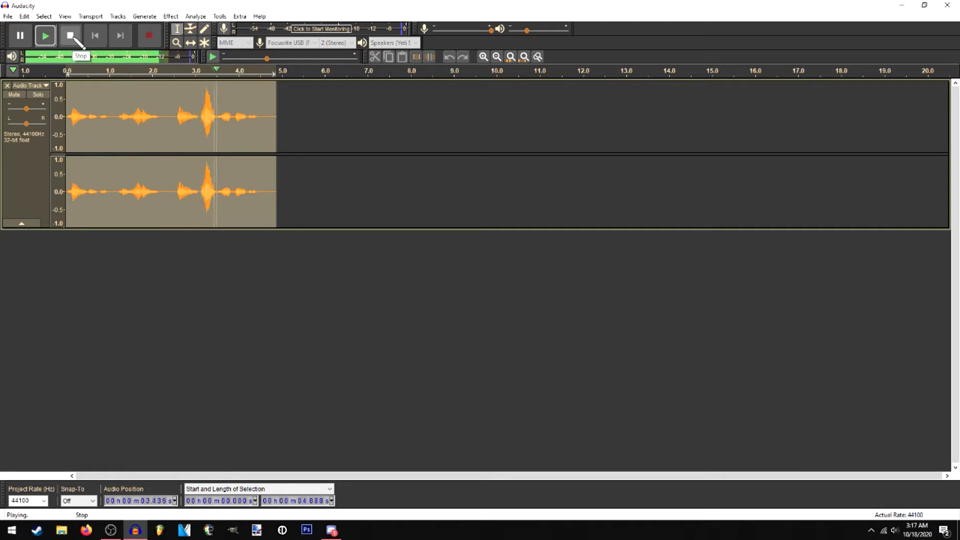
click(75, 40)
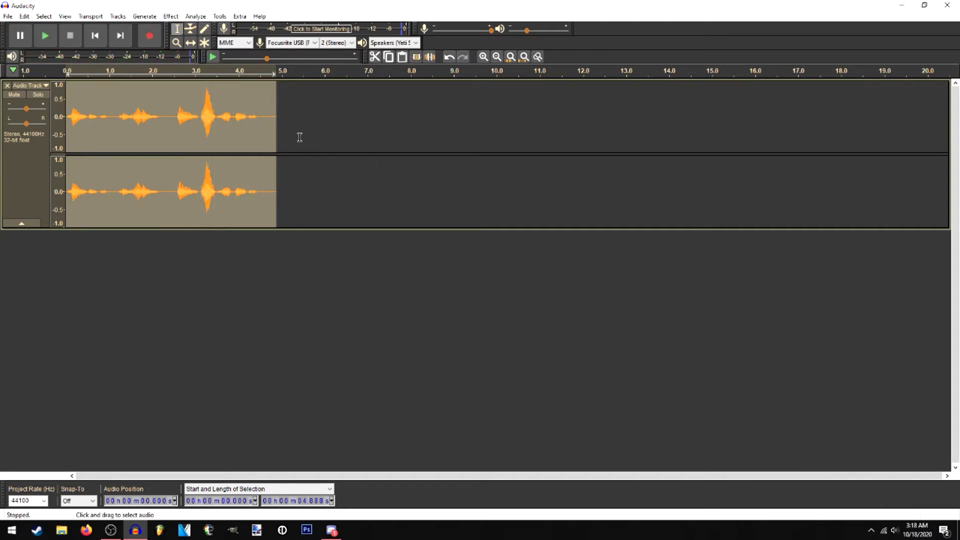
click(170, 16)
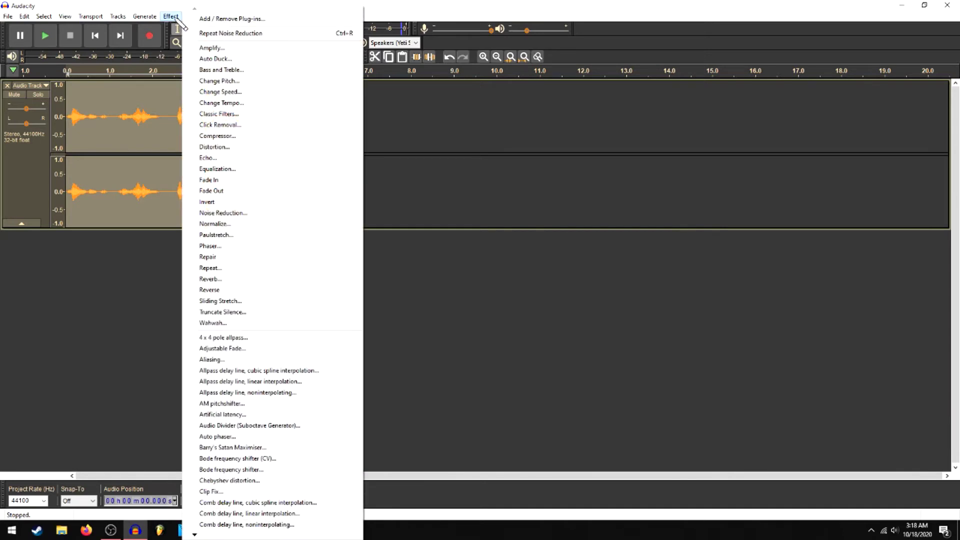
click(265, 81)
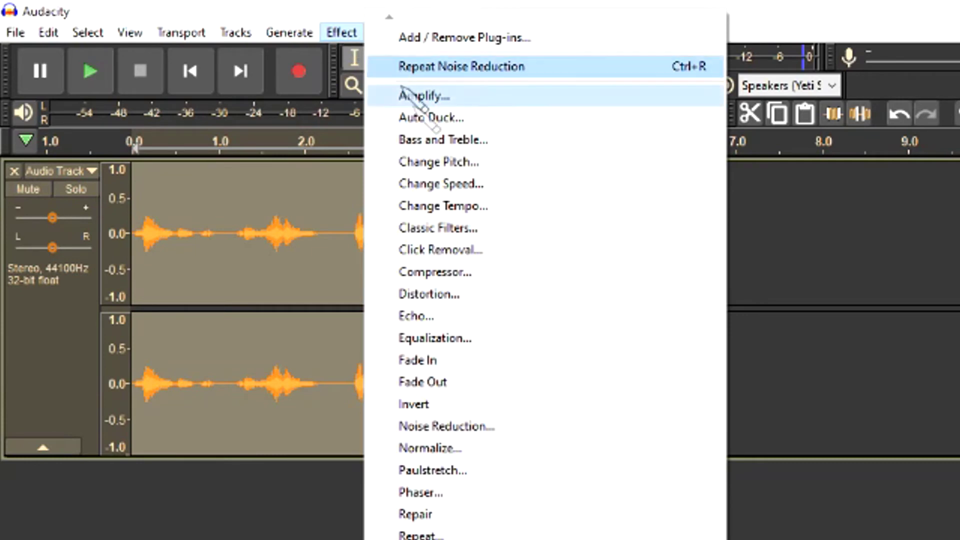
click(473, 163)
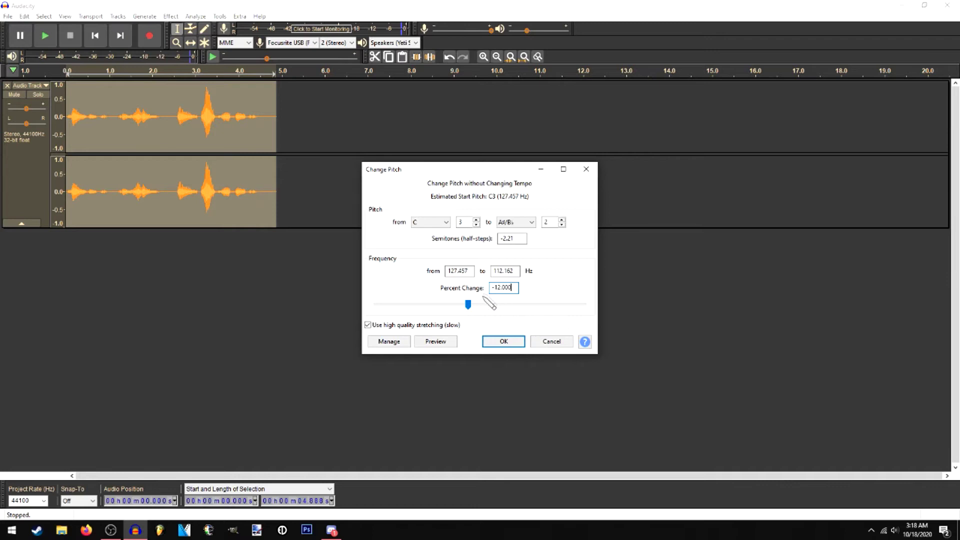
click(508, 347)
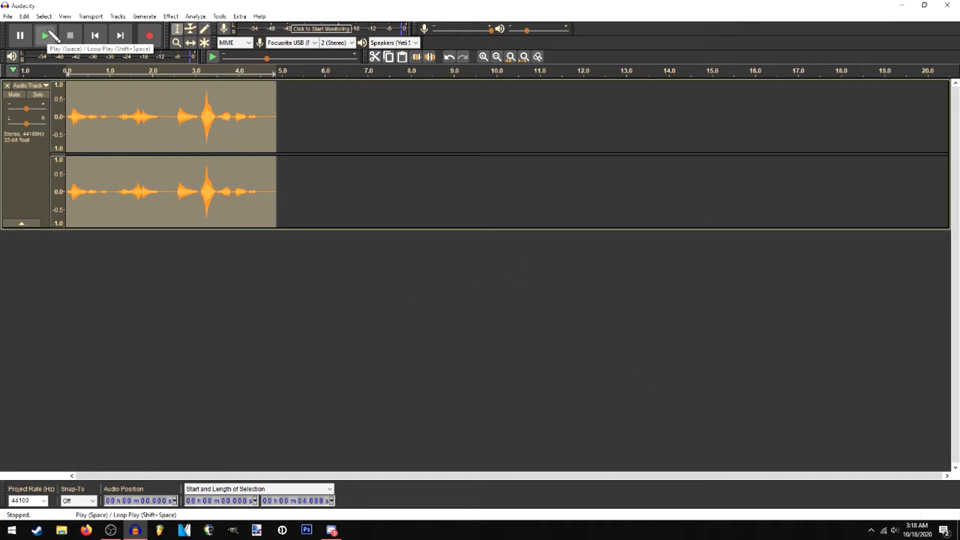
click(45, 35)
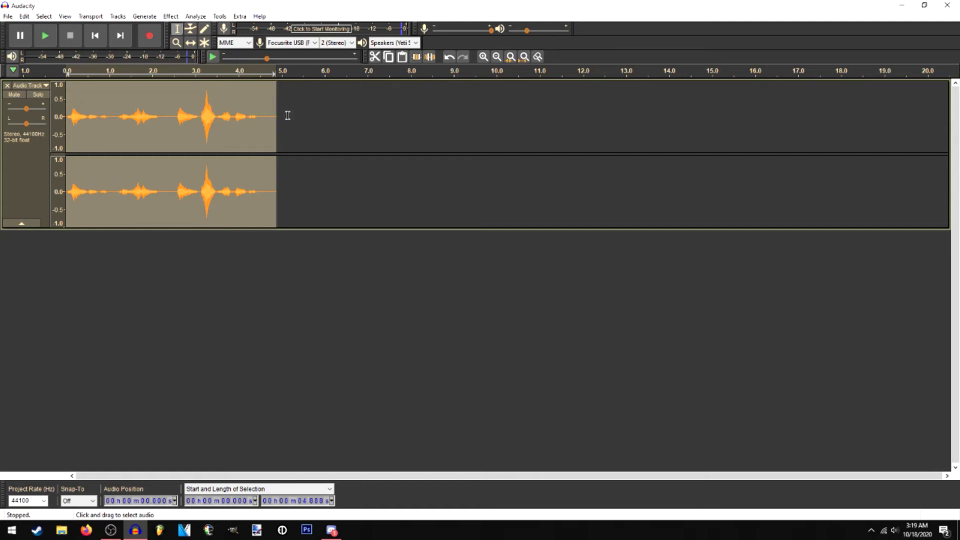
Amplify the voice line to full volume with the Amplify effect.
click(171, 16)
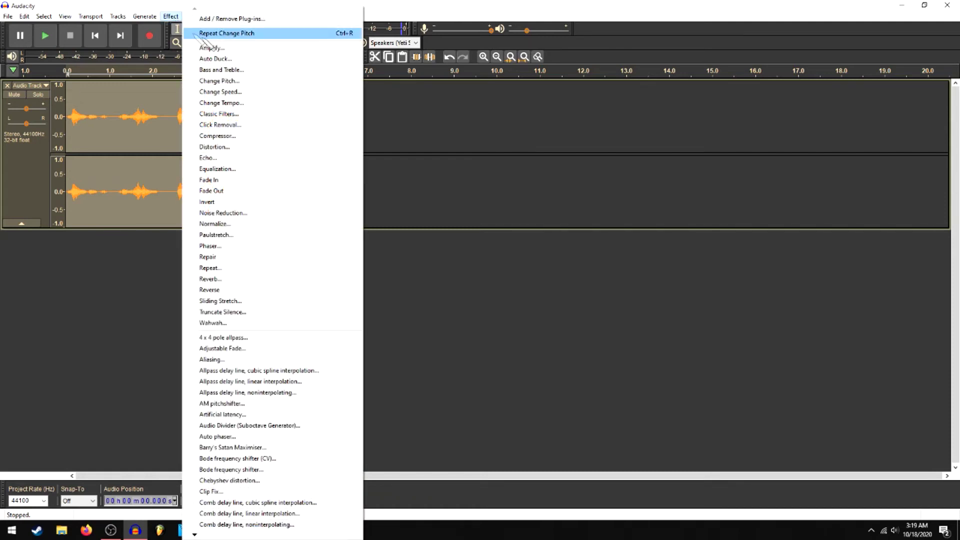
click(210, 48)
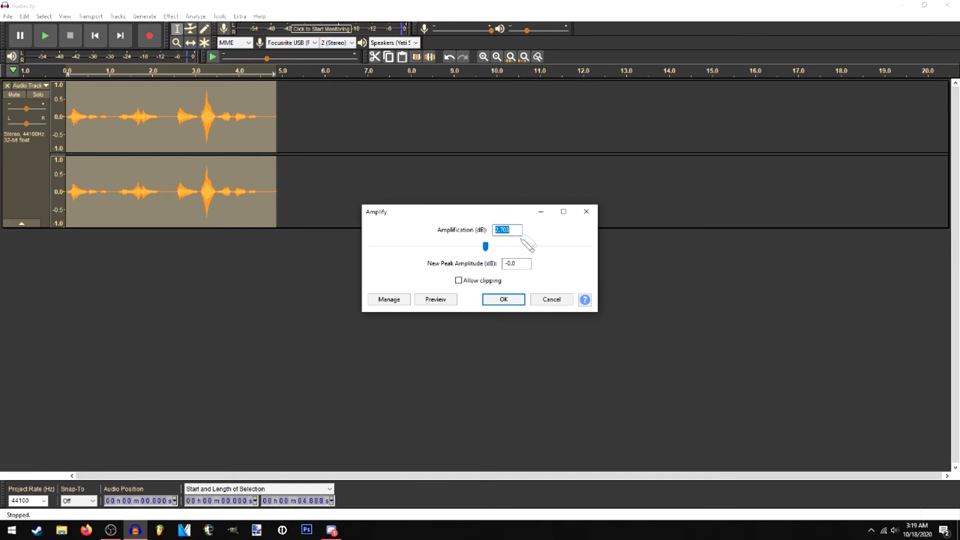
click(504, 299)
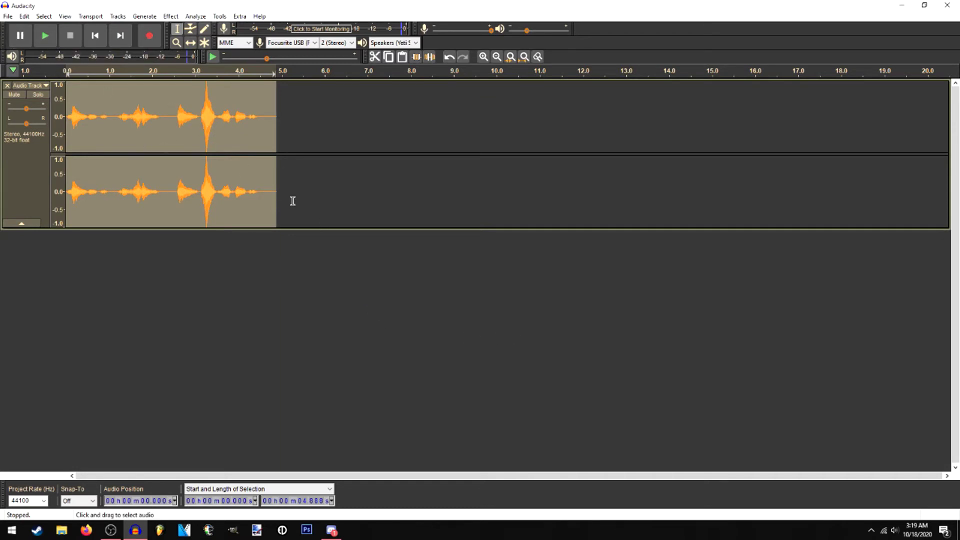
Add an Echo with 0.03 s delay and 0.3 decay to the voice line.
click(170, 16)
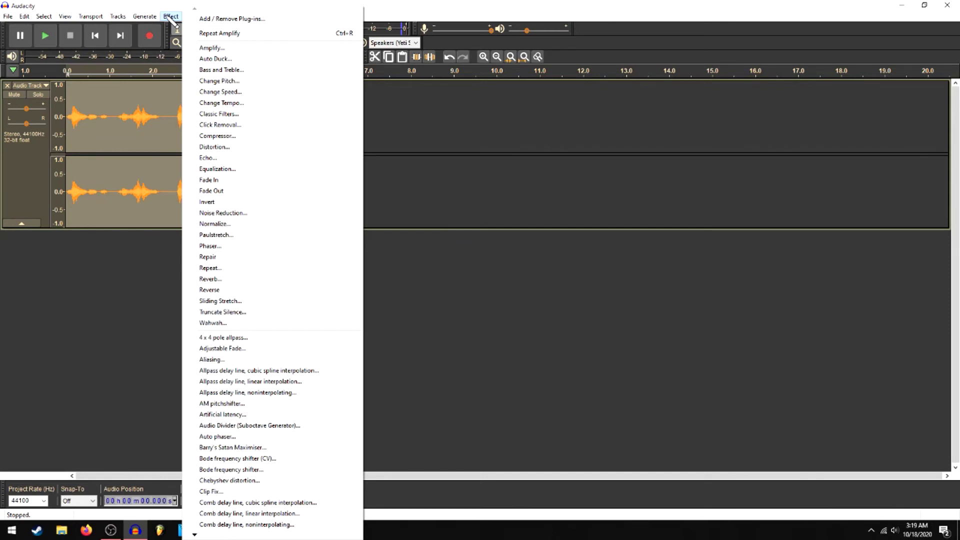
click(255, 159)
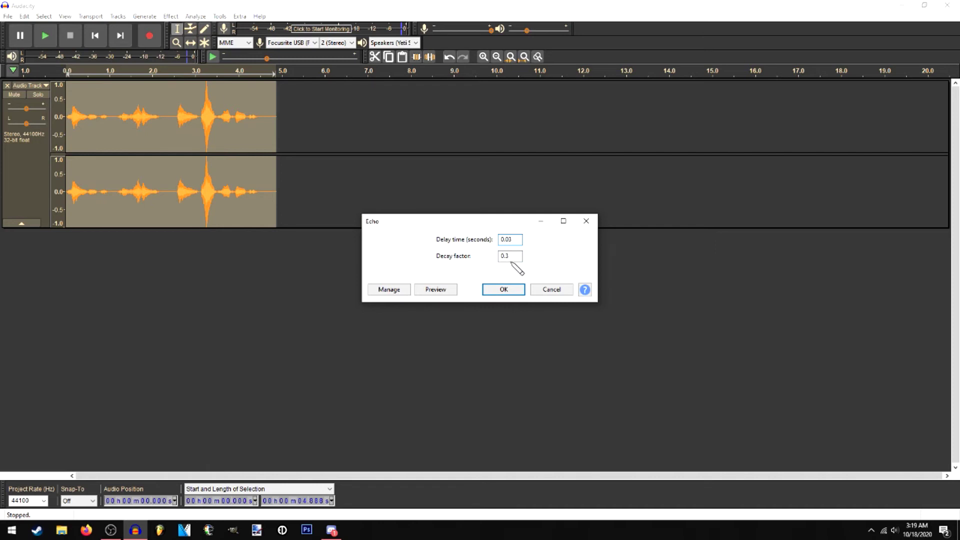
click(515, 289)
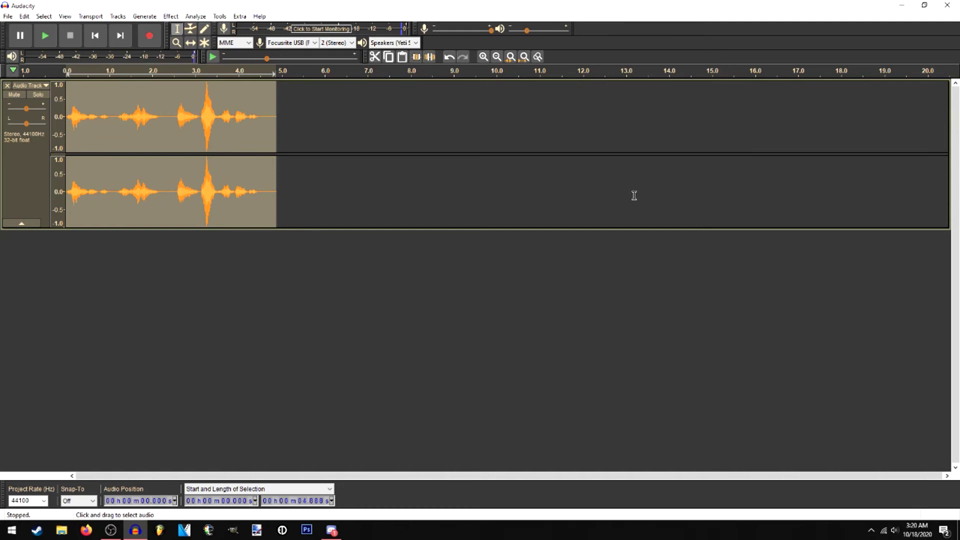
click(170, 16)
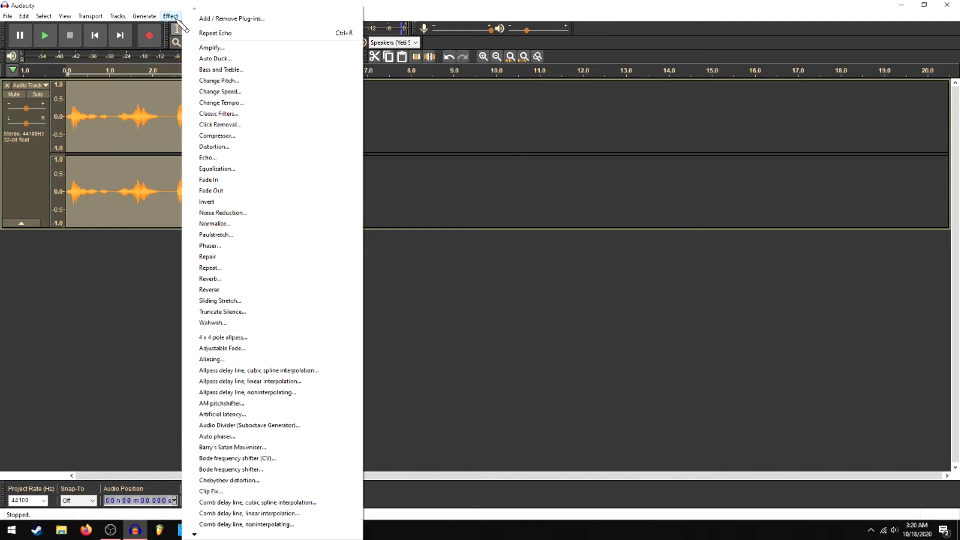
click(239, 81)
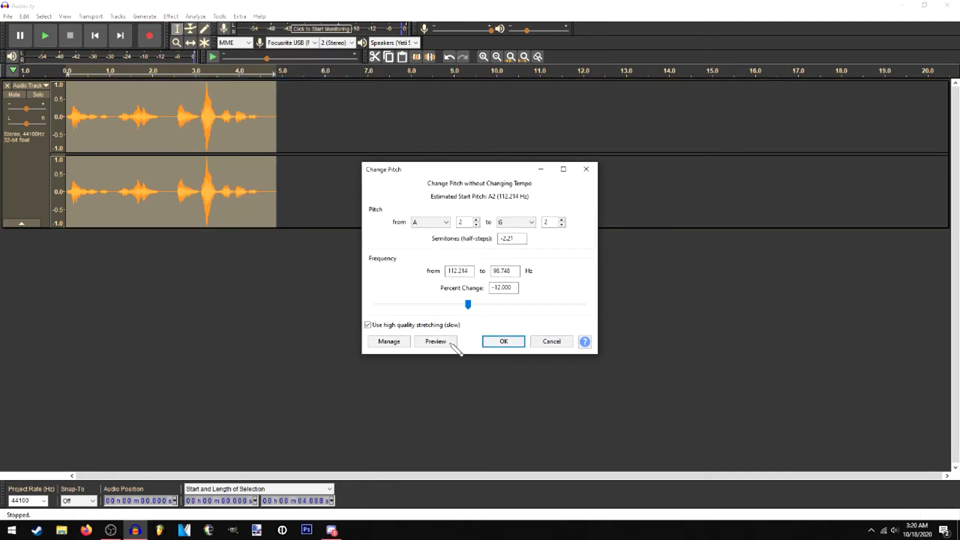
click(552, 341)
click(170, 16)
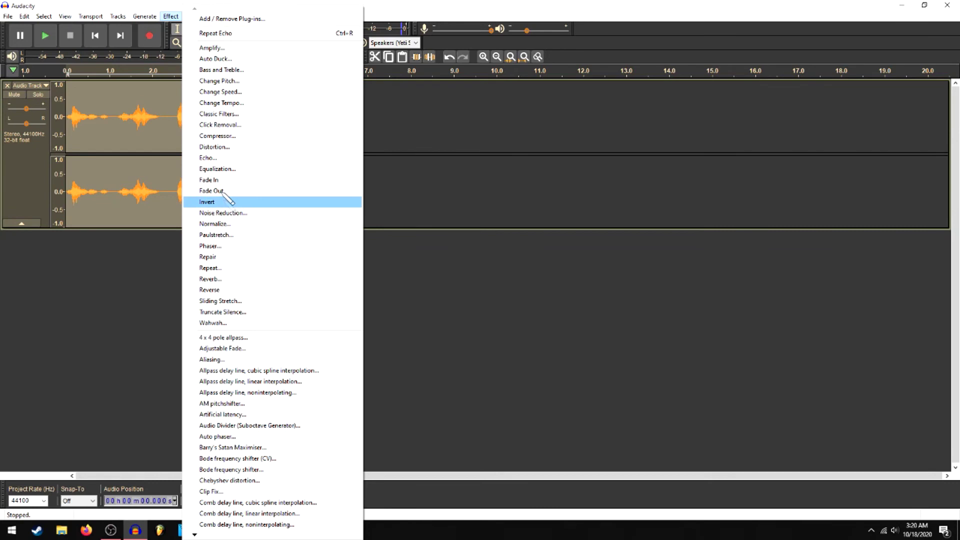
click(210, 158)
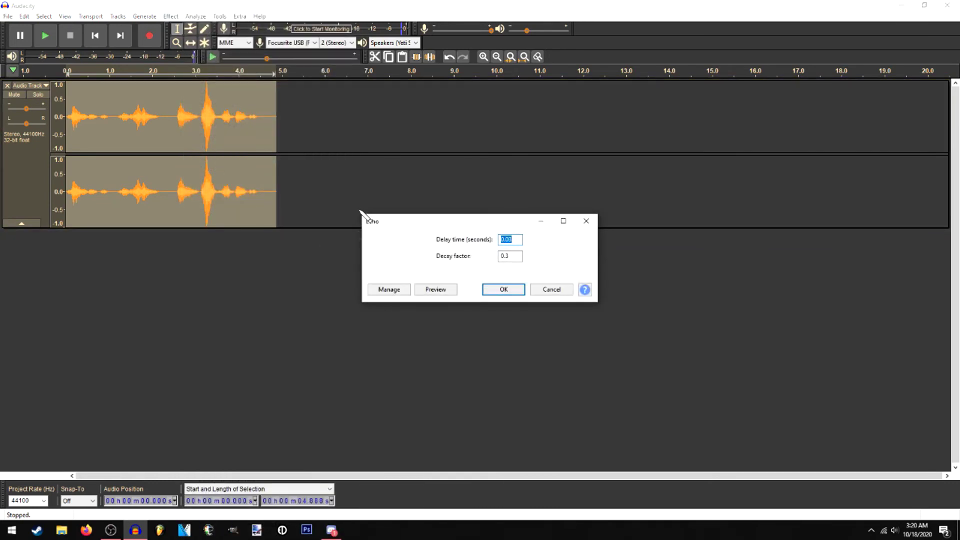
click(551, 290)
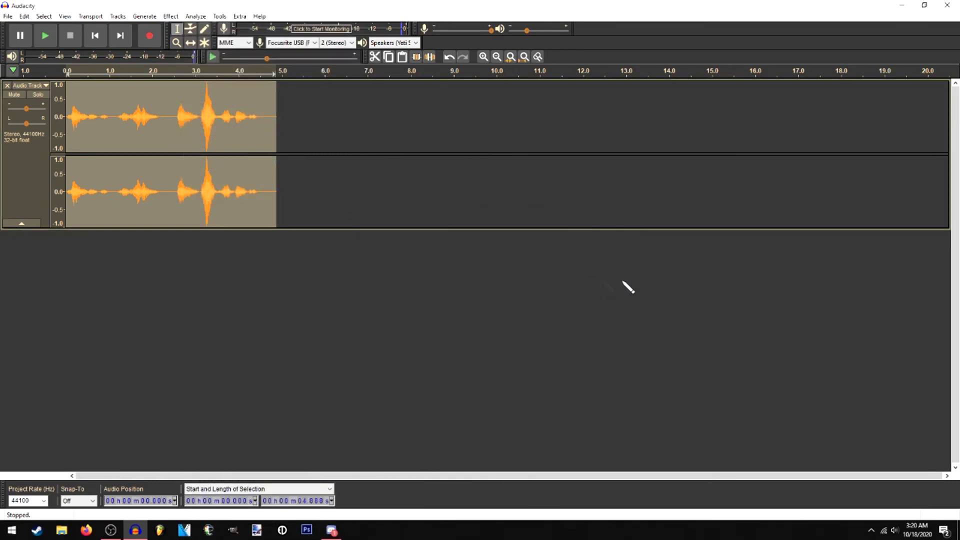
click(321, 103)
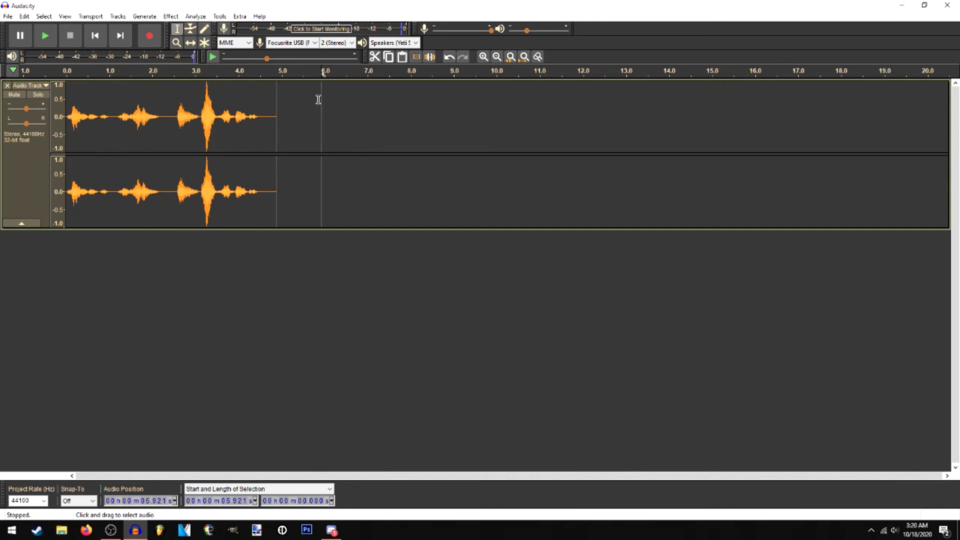
click(312, 101)
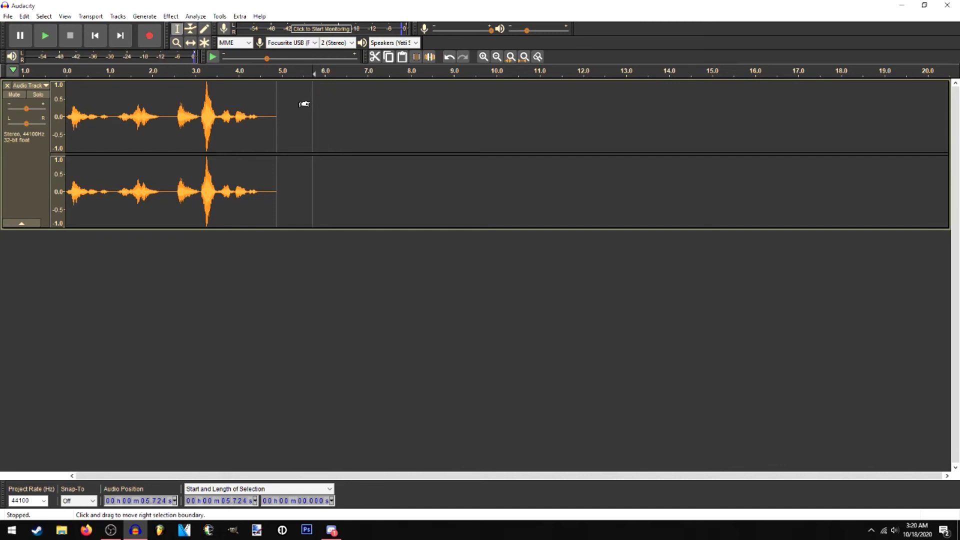
click(316, 104)
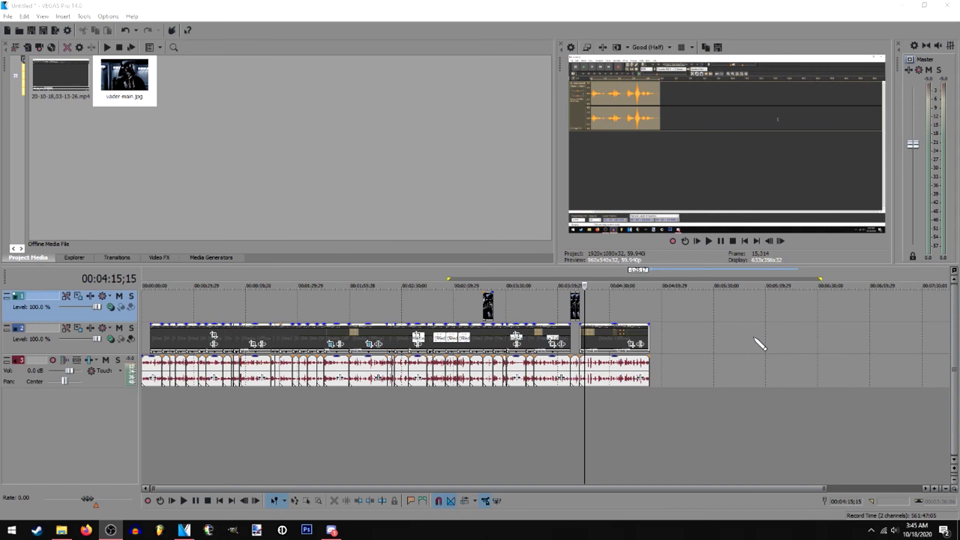
Scrub the VEGAS Pro timeline between about 2:39 and 4:46 to inspect the footage's end.
click(607, 314)
drag(608, 313, 551, 313)
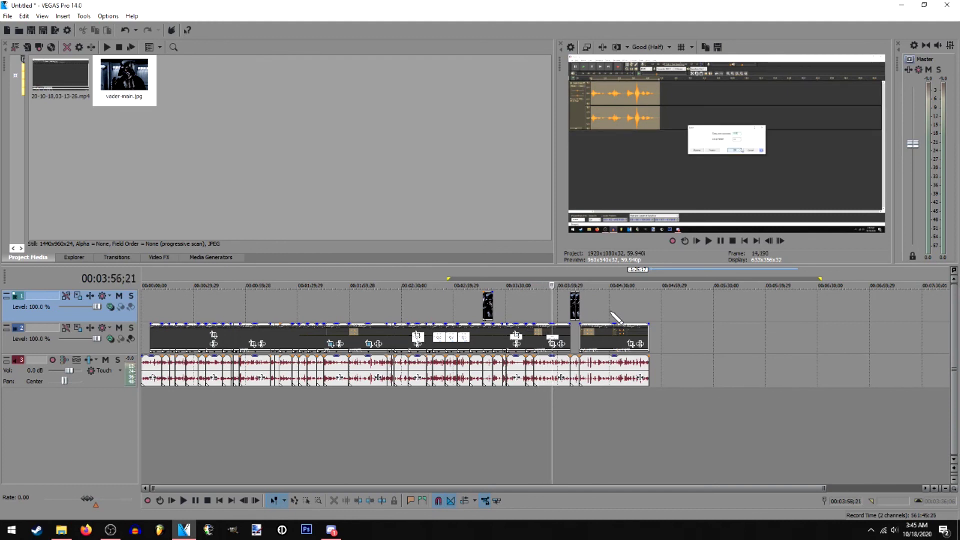
mouse_move(614, 316)
mouse_down()
mouse_move(635, 309)
mouse_move(596, 316)
mouse_up()
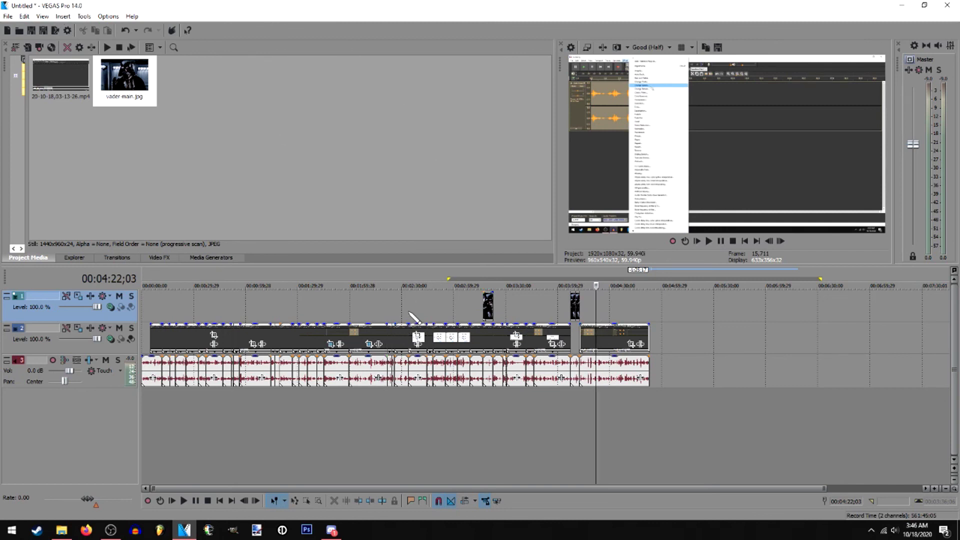
drag(411, 314, 420, 309)
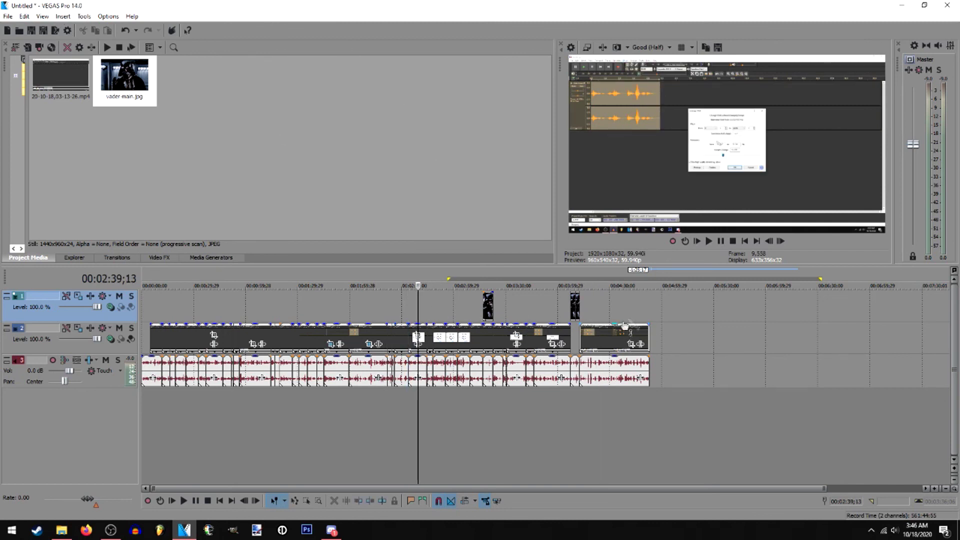
click(637, 308)
click(623, 313)
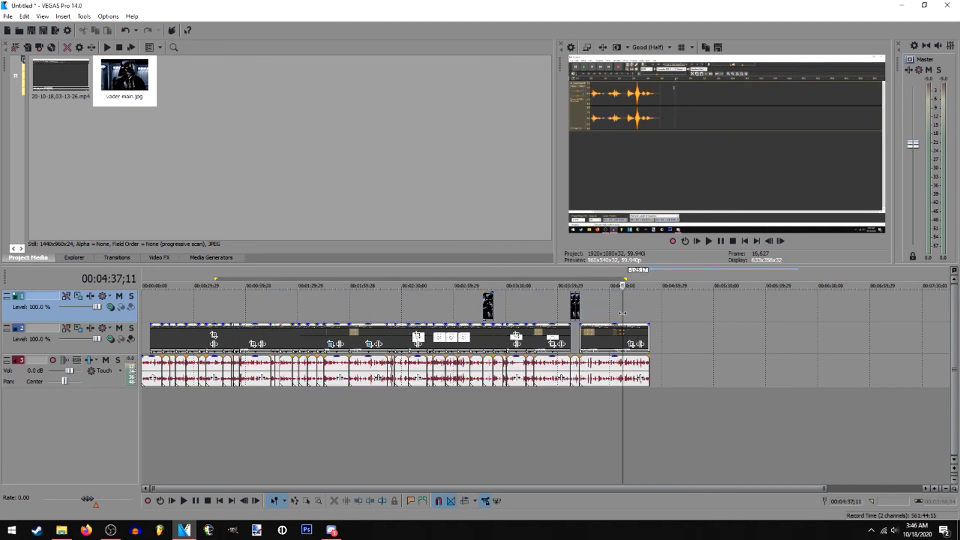